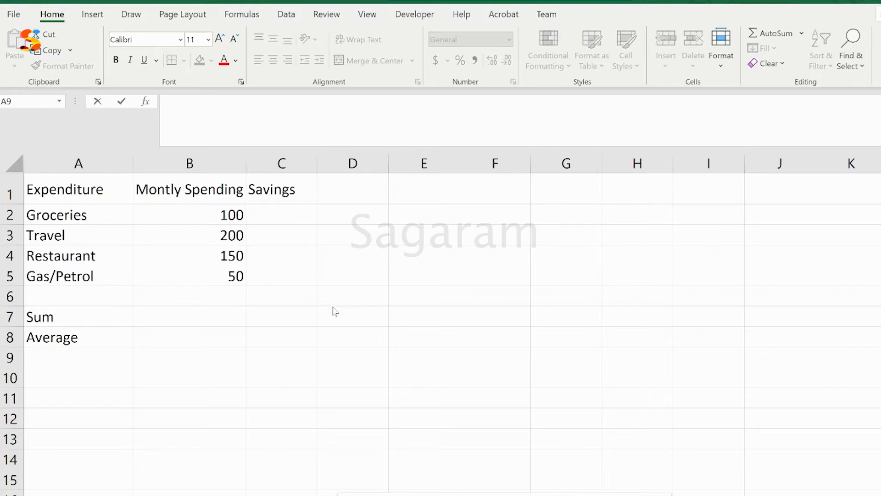
Change the header in cell A1 to "Expenditure Category" and fit column A's width to its text
left_click(171, 284)
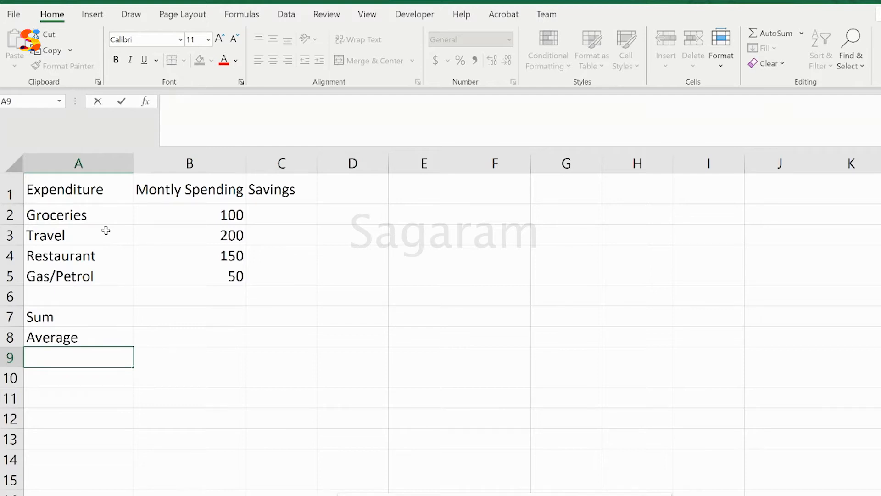
left_click(111, 193)
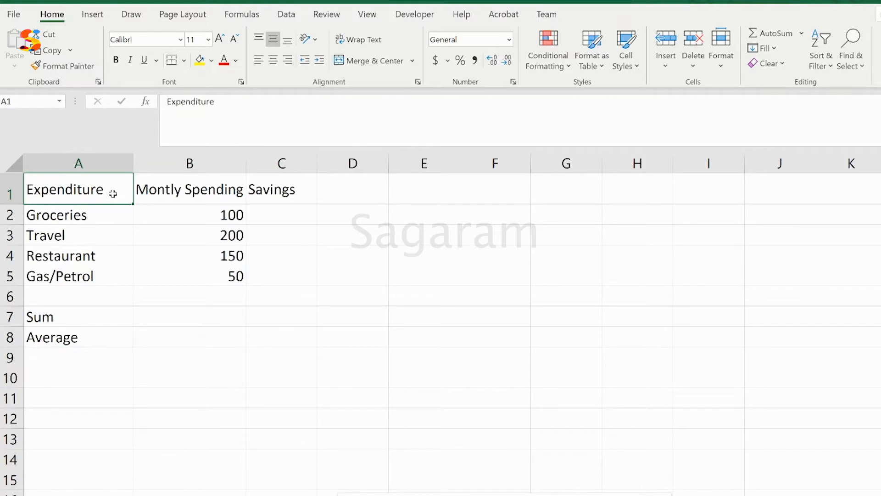
double_click(113, 194)
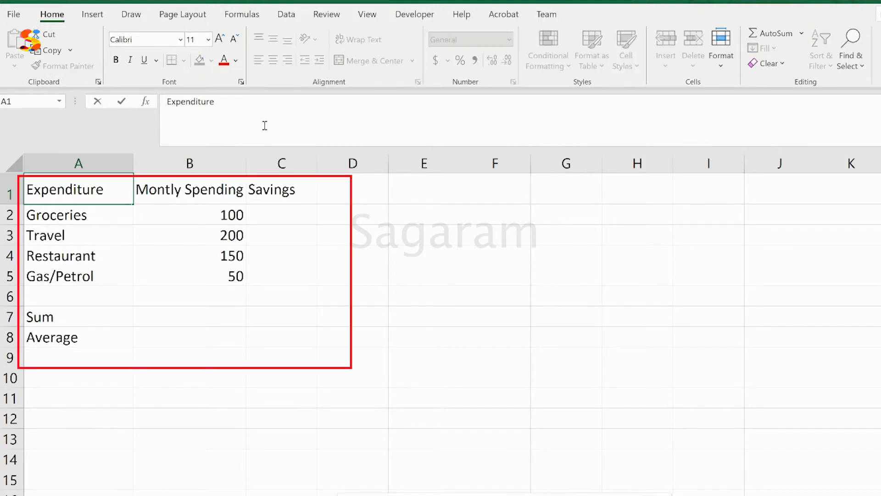
type("Category")
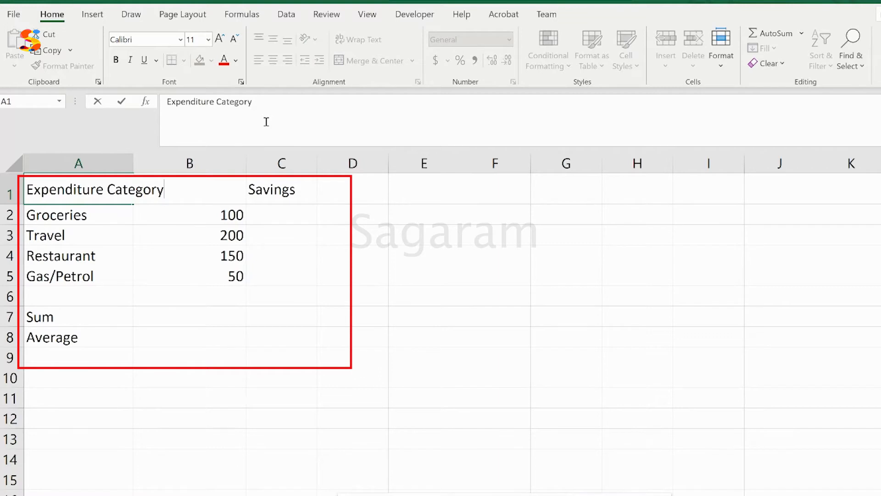
key("Return")
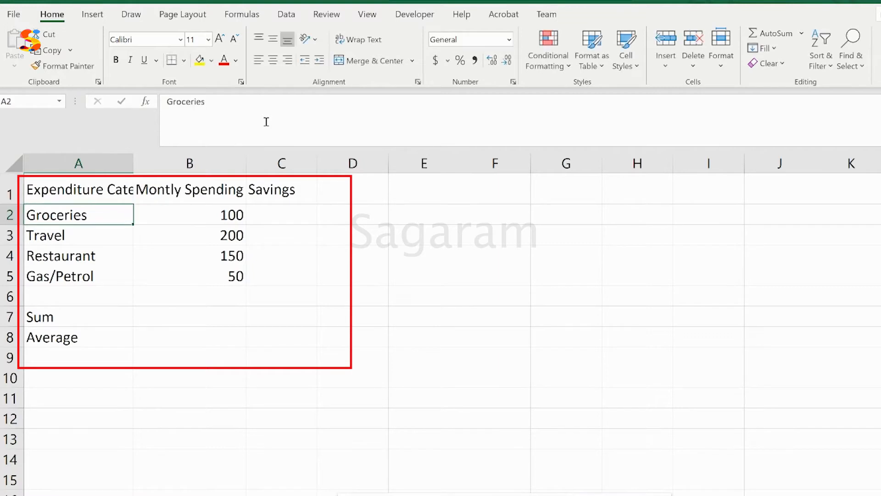
double_click(133, 159)
Examine the expenditure categories in A2:A5, the Sum and Average labels, and the monthly spending amounts in B2:B5
left_click_drag(108, 206, 117, 272)
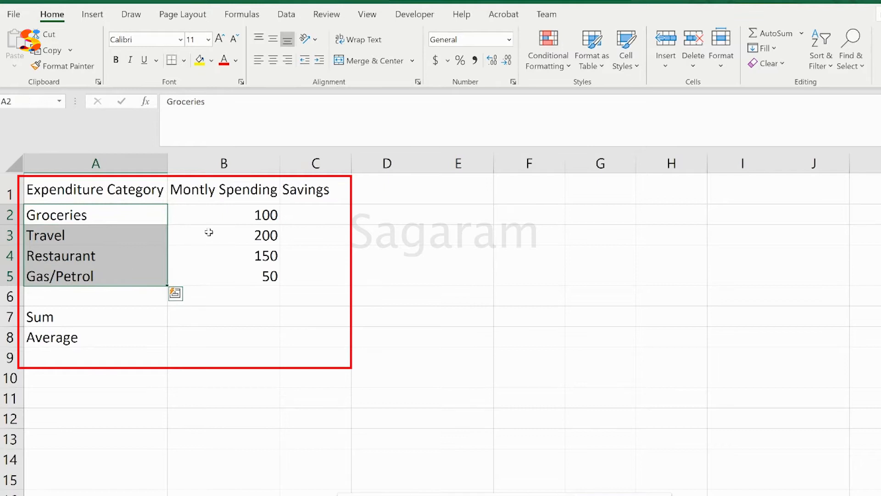
left_click(62, 319)
left_click(93, 336)
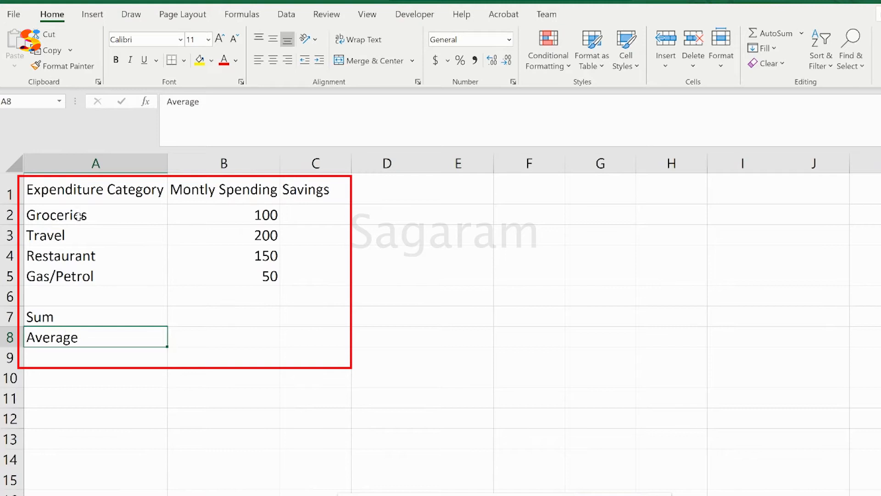
left_click(122, 216)
left_click(115, 235)
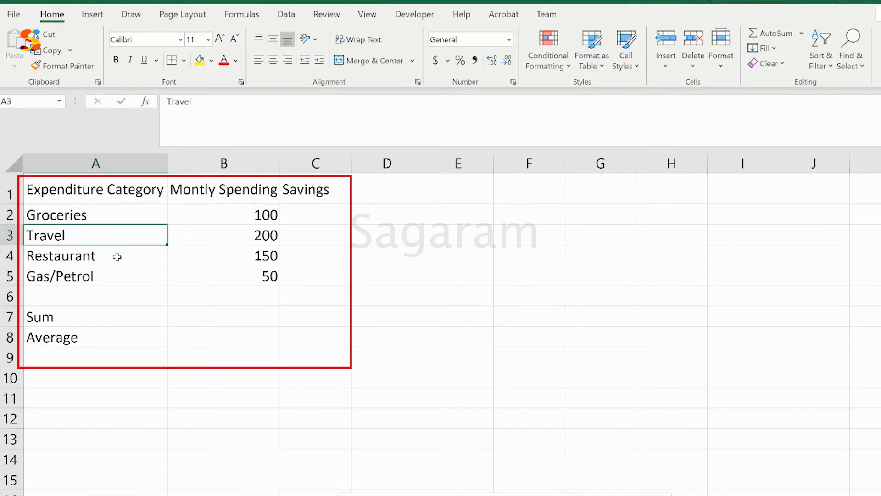
left_click(116, 256)
left_click(150, 277)
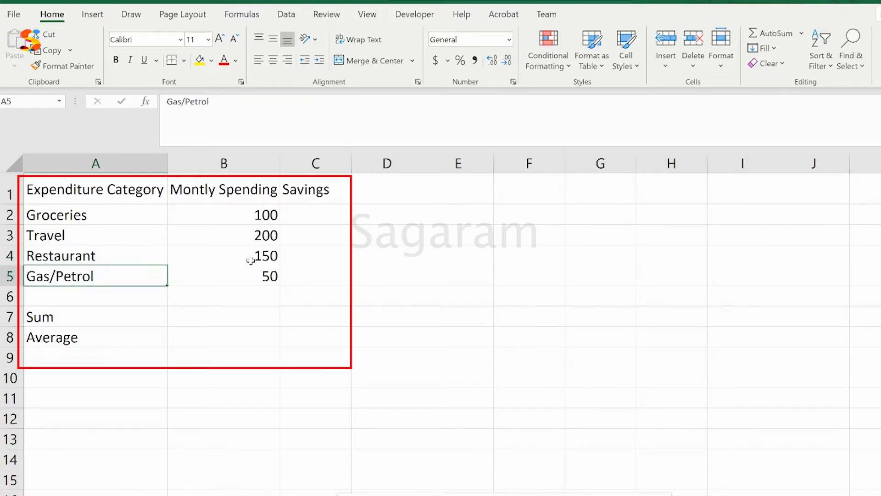
left_click_drag(233, 219, 237, 284)
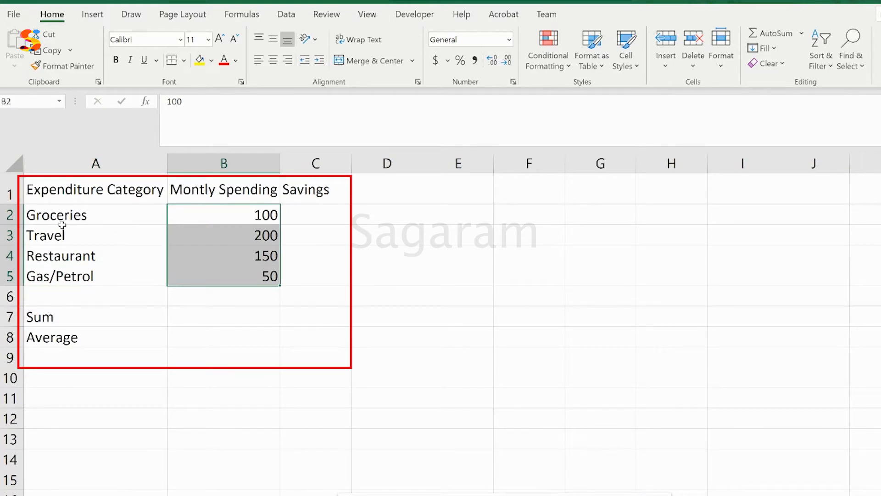
Enter the formula =SUM(1,10) in cell B7, beside the Sum label
left_click(206, 318)
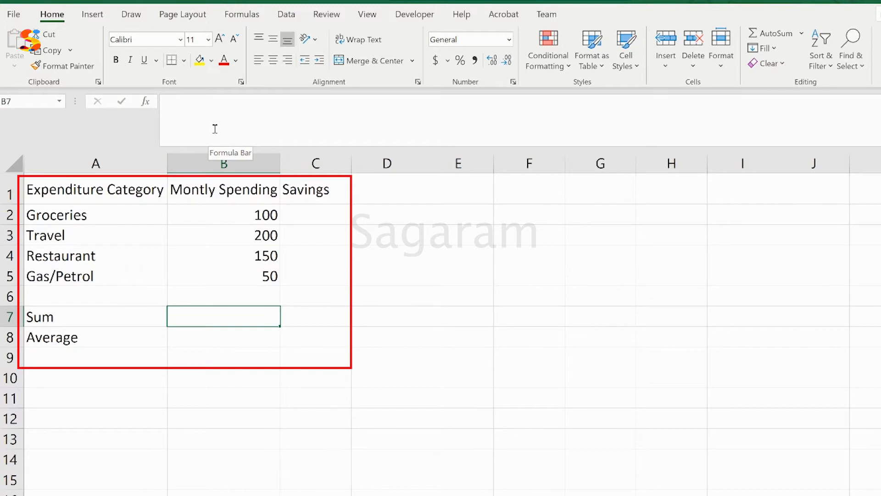
left_click(202, 112)
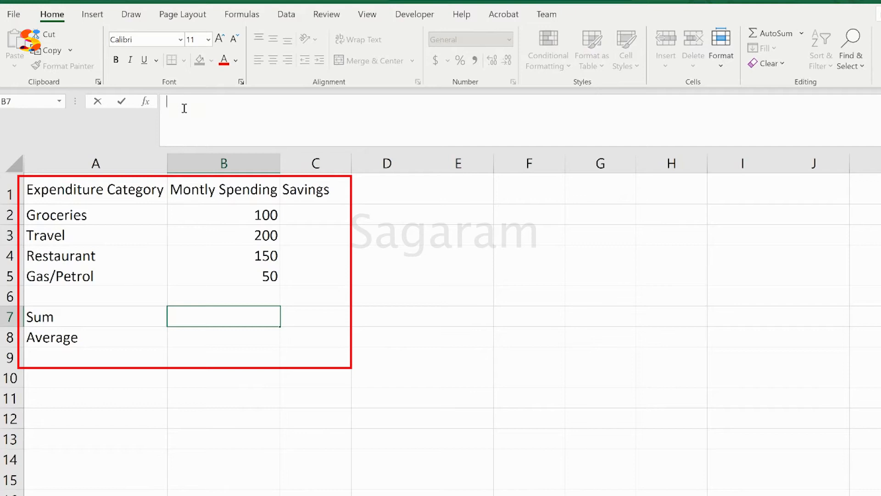
type("=")
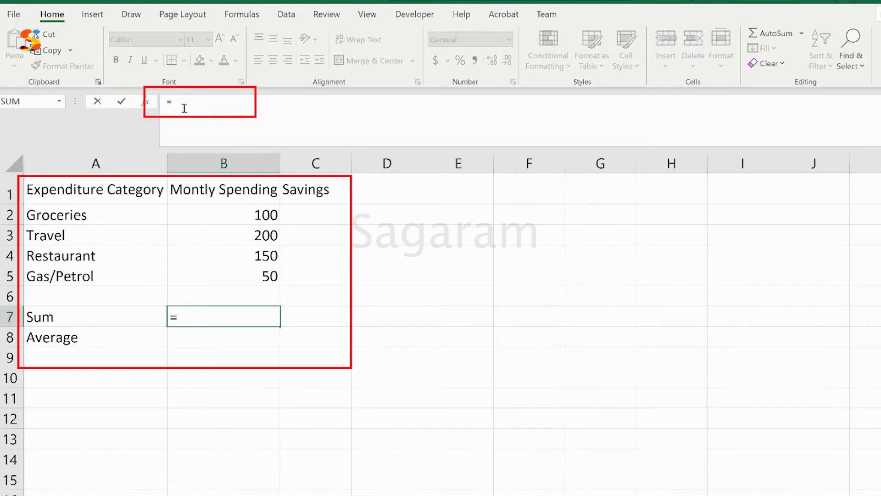
type("SUM")
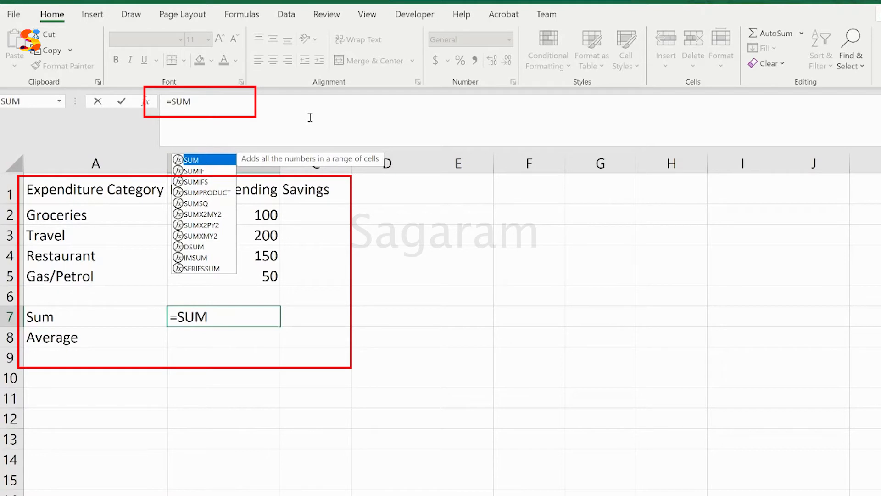
type("(")
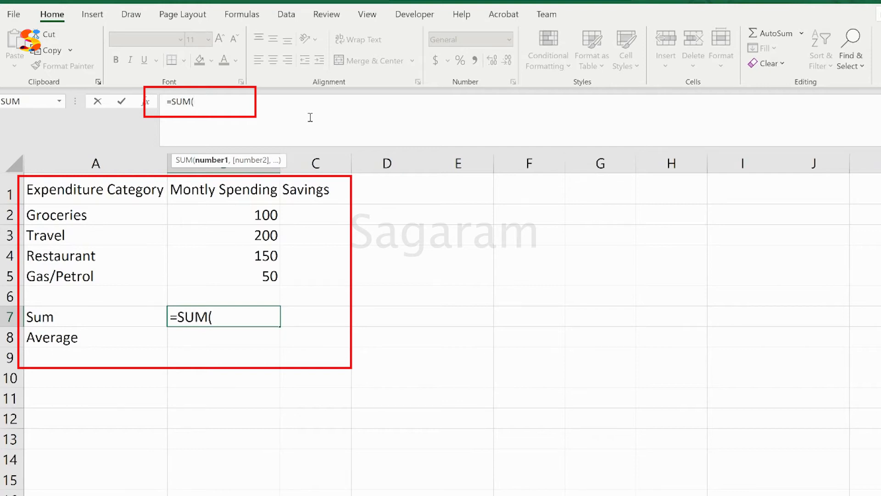
type("1,10")
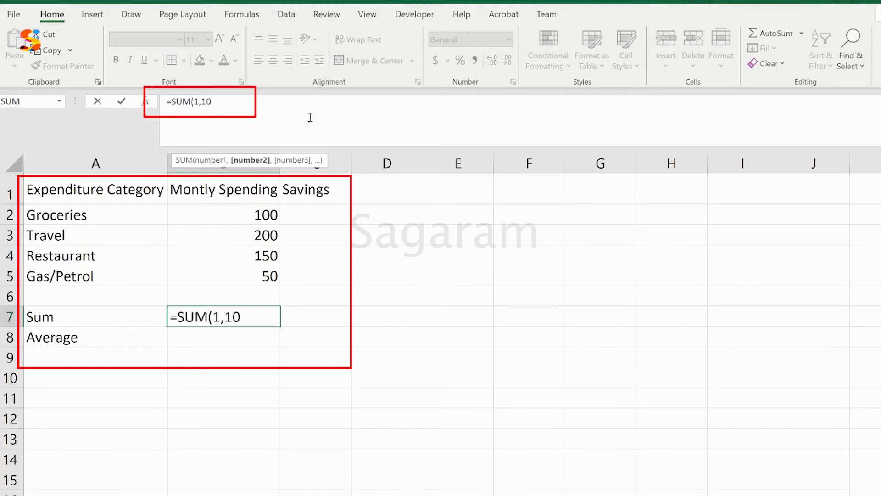
key("Return")
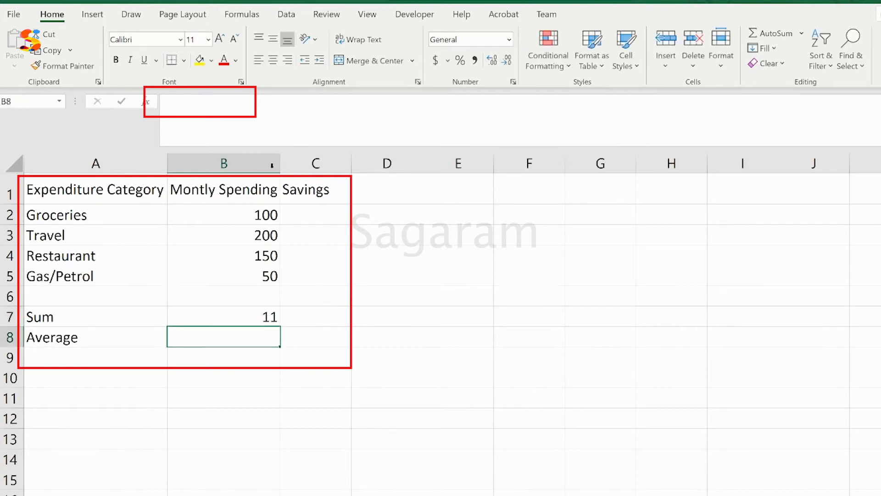
left_click(269, 316)
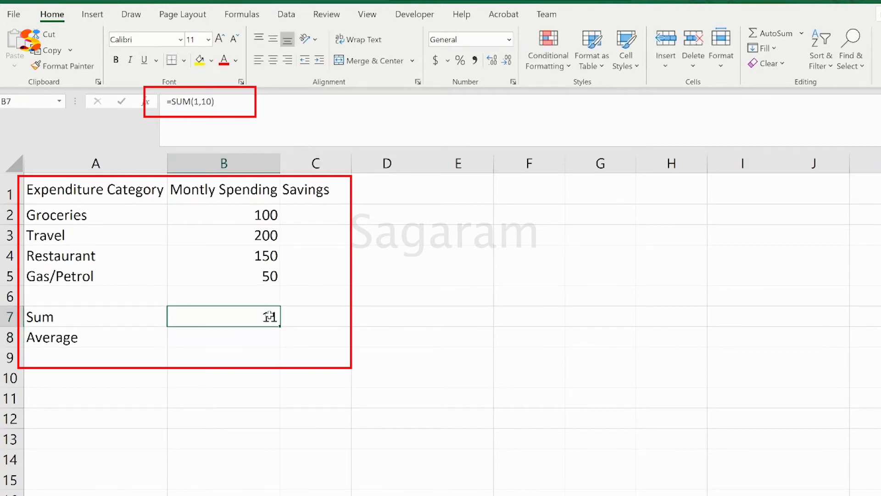
left_click(228, 106)
key("BackSpace")
key("BackSpace")
key("BackSpace")
key("BackSpace")
key("BackSpace")
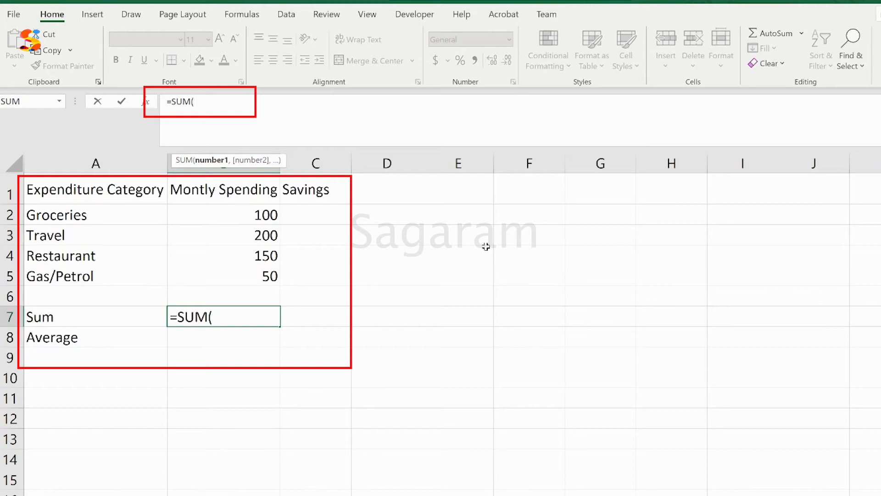
left_click(468, 248)
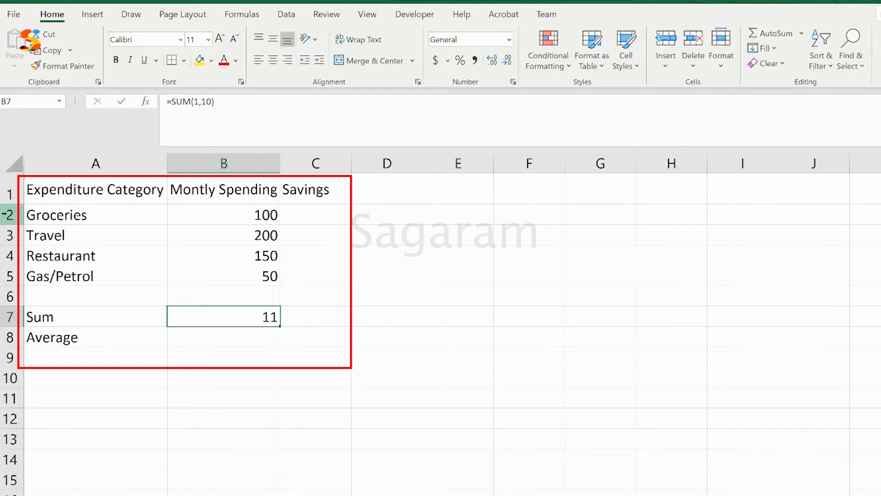
Replace the fixed numbers in cell B7's formula with the spending range so it reads =SUM(B2:B5)
left_click(213, 102)
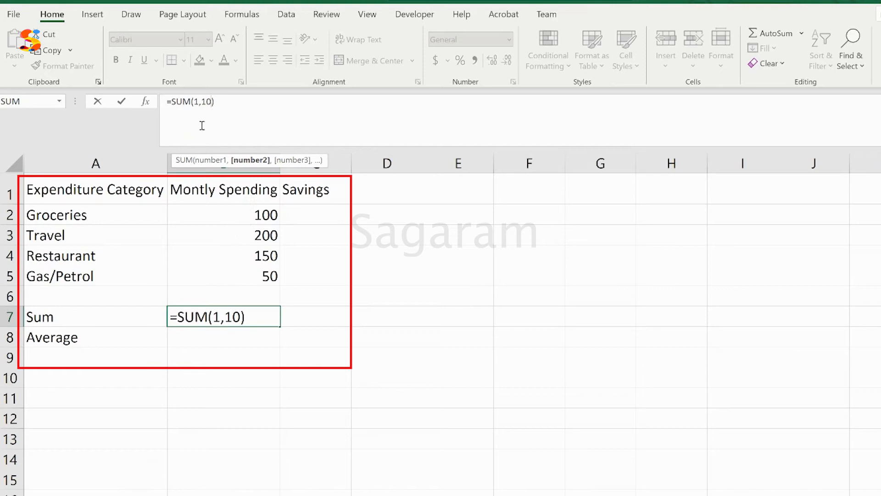
key("BackSpace")
key("BackSpace")
key("BackSpace")
key("BackSpace")
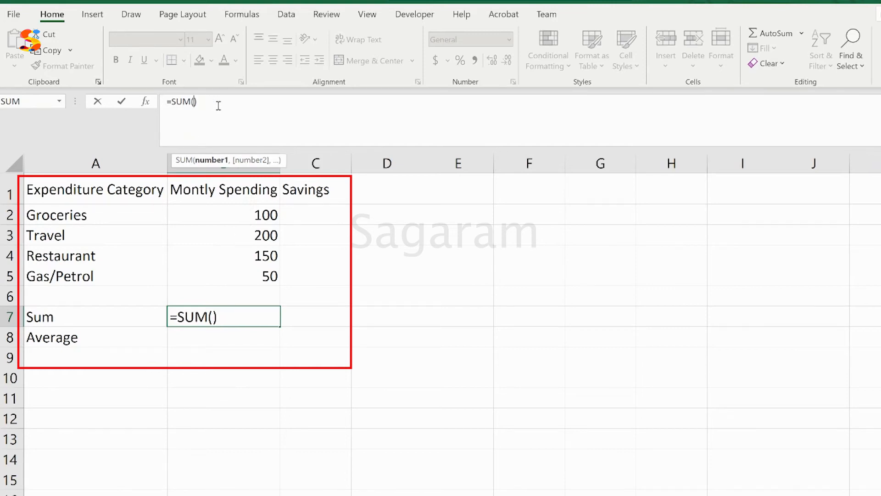
left_click(208, 212)
left_click_drag(208, 212, 208, 276)
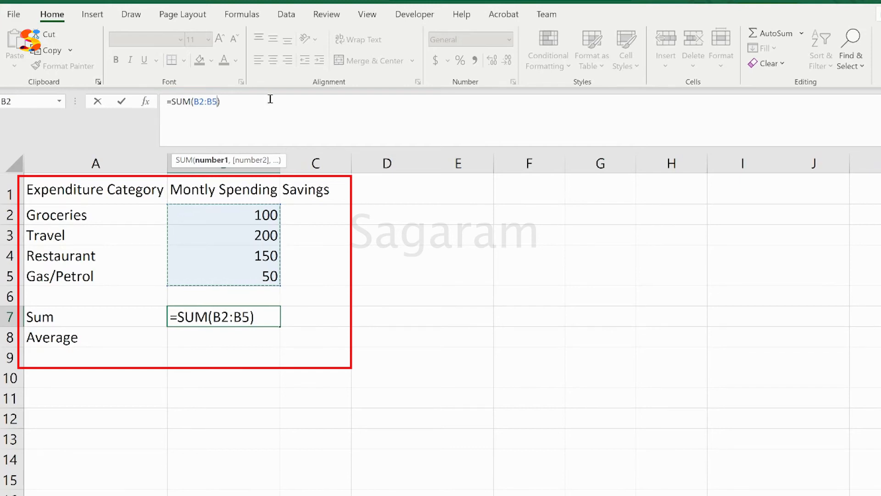
left_click(257, 106)
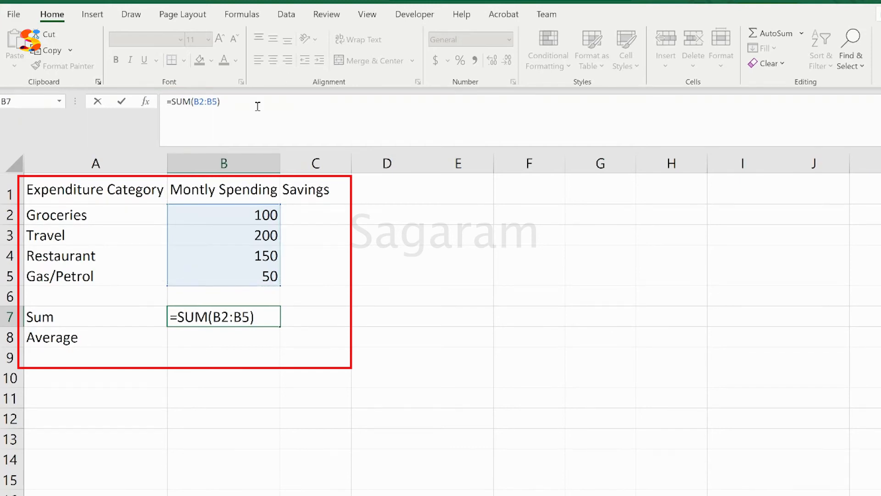
key("Return")
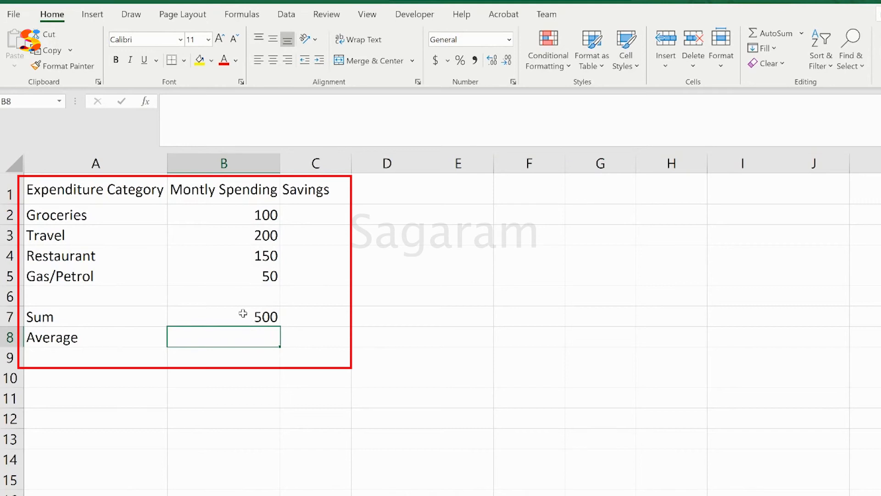
Check the sum by calculating 100 + 200 + 150 + 50 in the Windows Calculator, and close it
key("super+r")
type("calc")
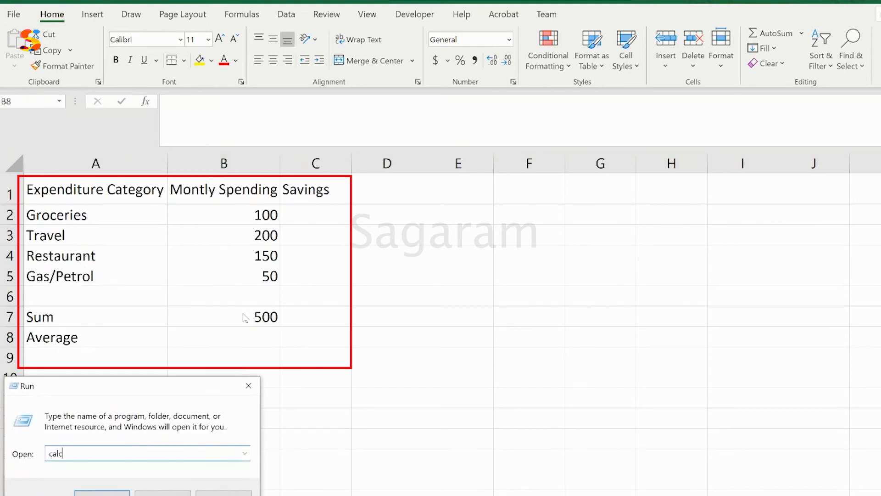
key("Return")
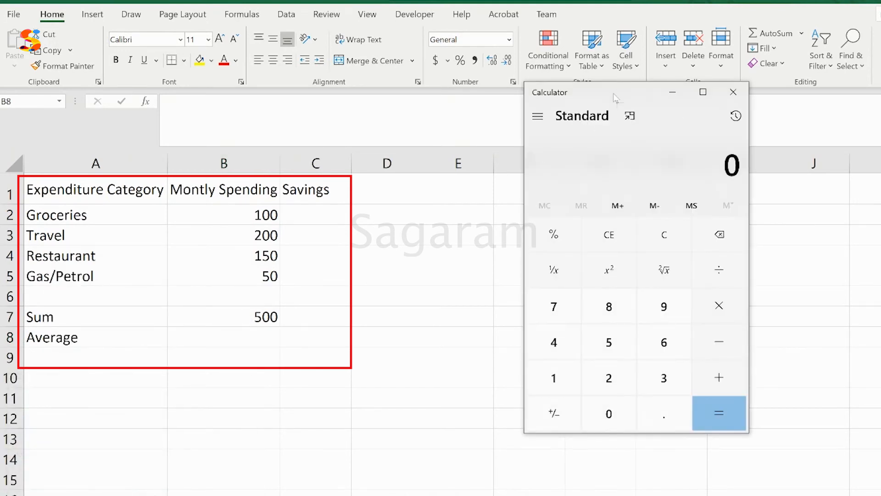
type("100 + ")
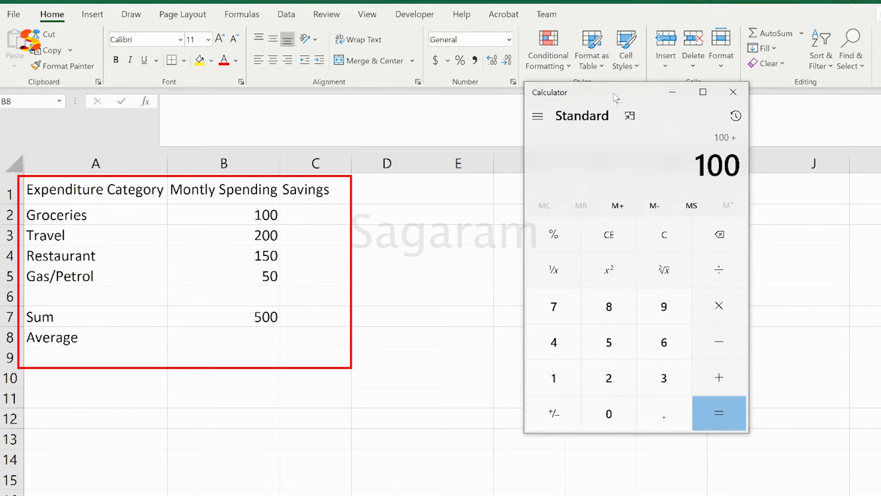
type("200 + 150 + 50")
key("Return")
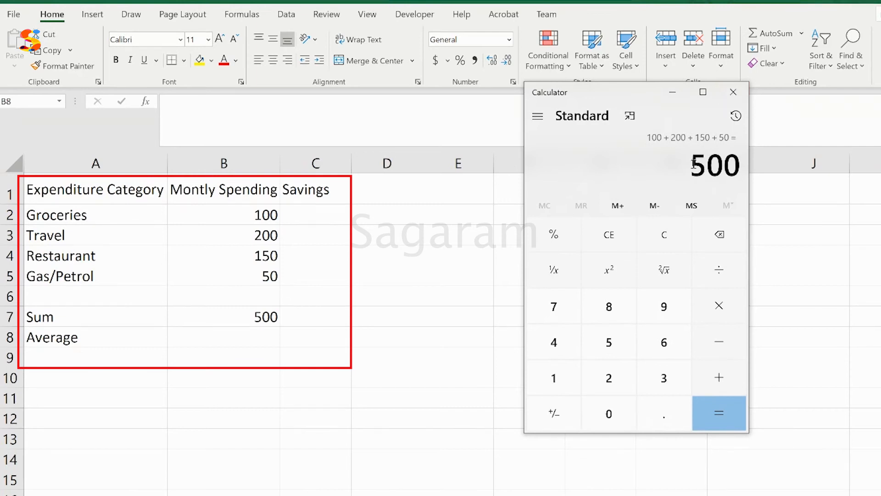
left_click(734, 93)
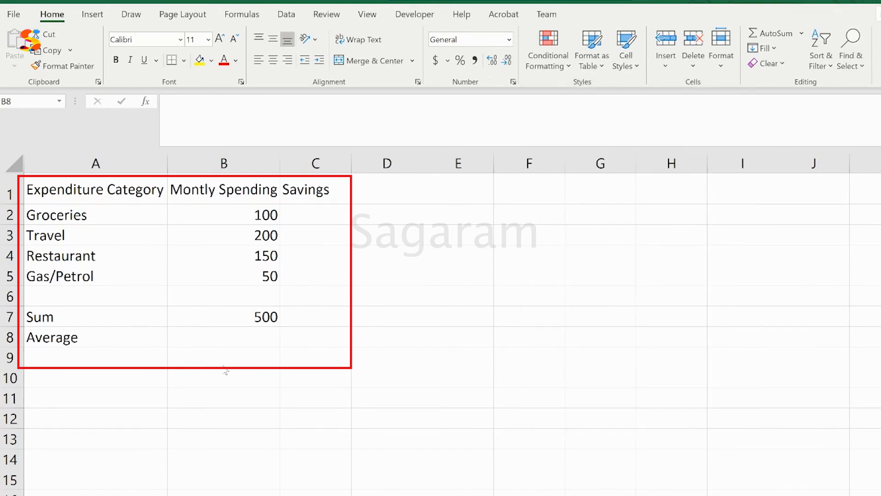
Enter the formula =AVERAGE(B2:B5) in cell B8, beside the Average label
left_click(236, 343)
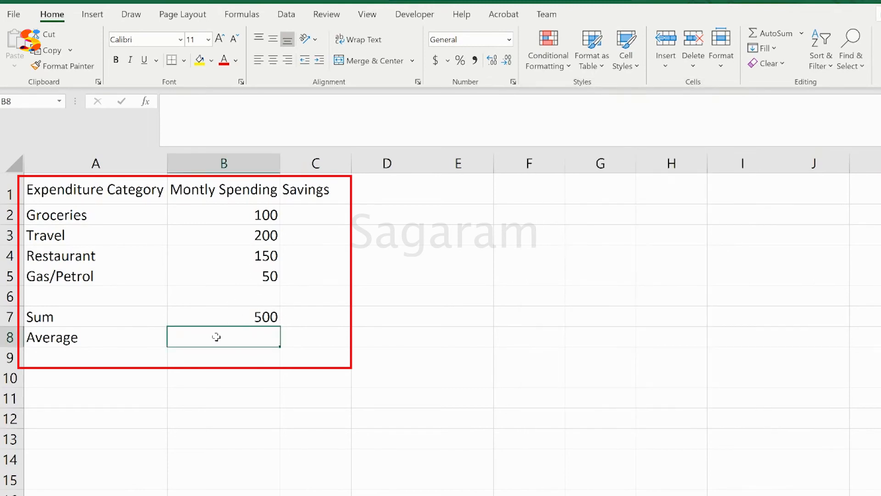
left_click(216, 127)
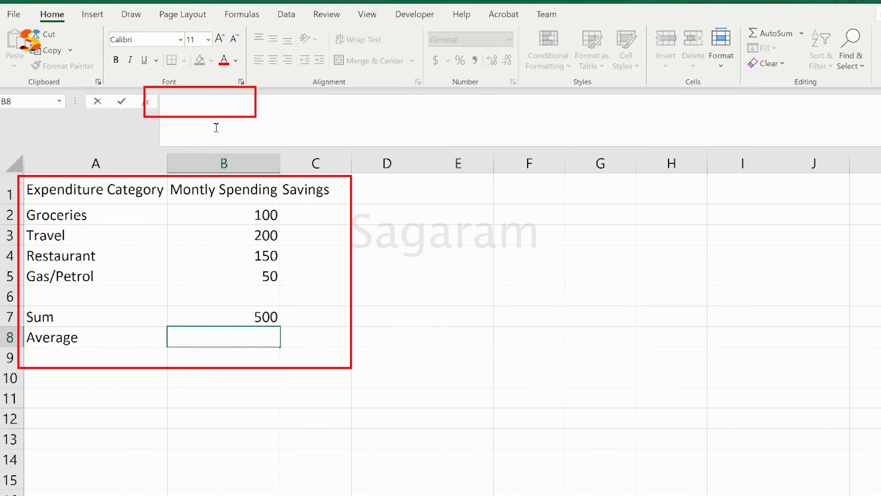
type("=")
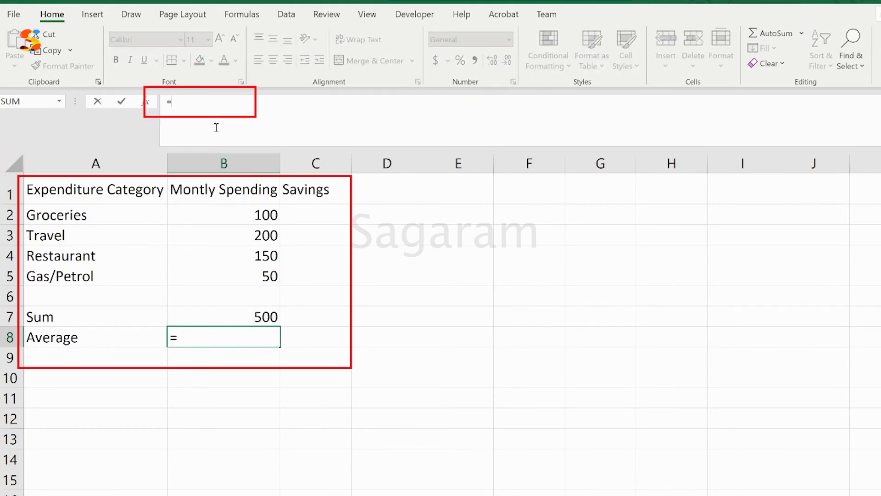
type("av")
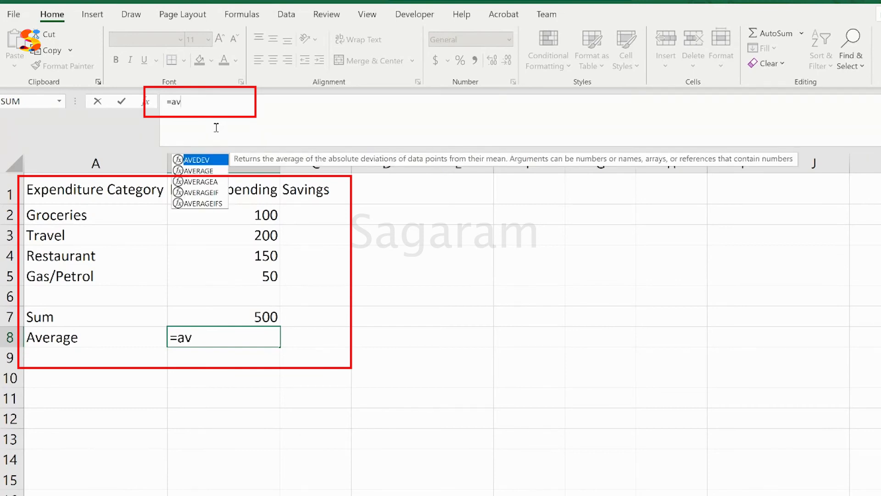
type("erag")
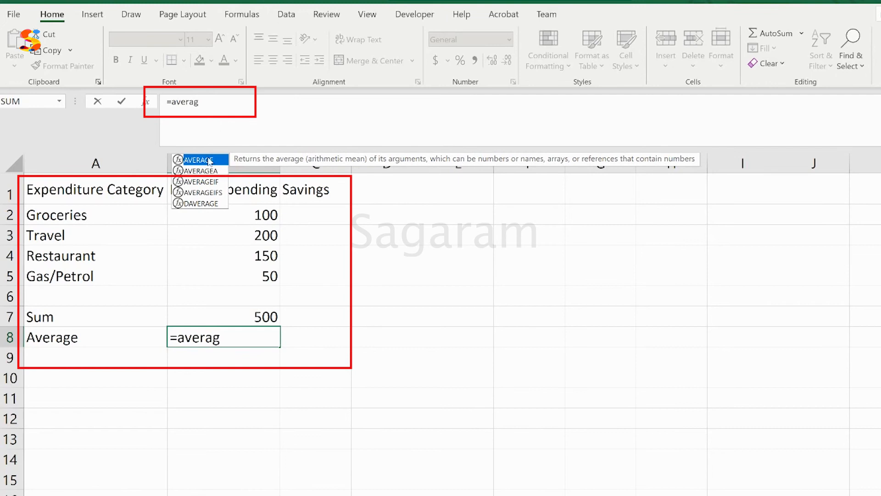
double_click(203, 161)
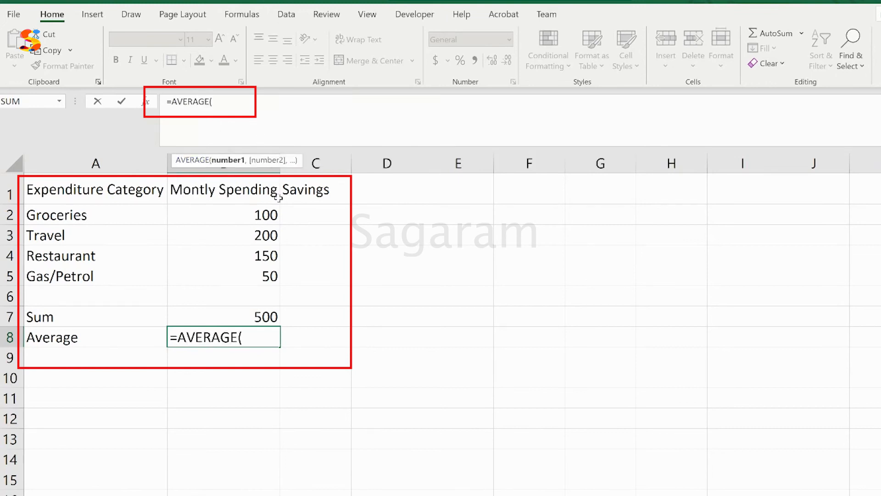
left_click_drag(232, 216, 233, 275)
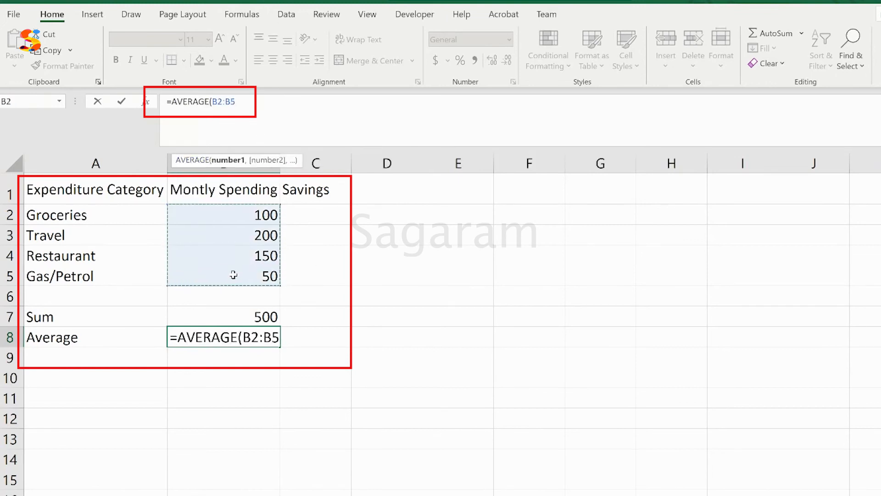
key("Return")
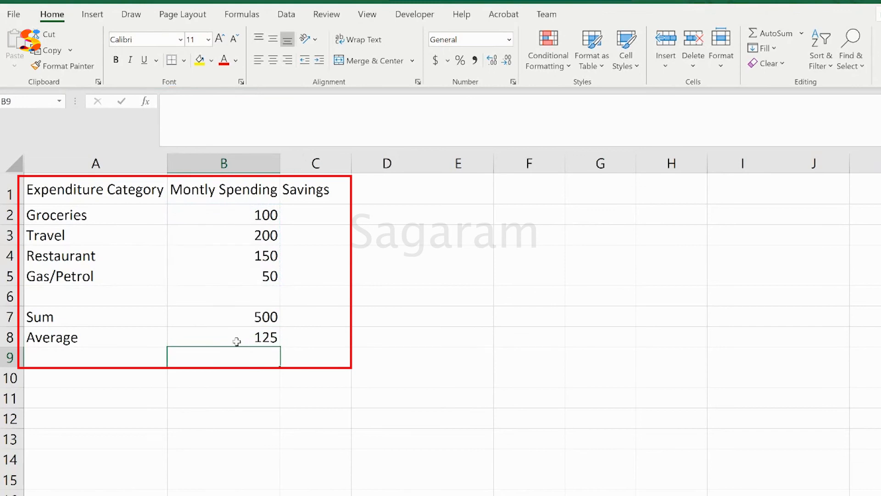
left_click(236, 342)
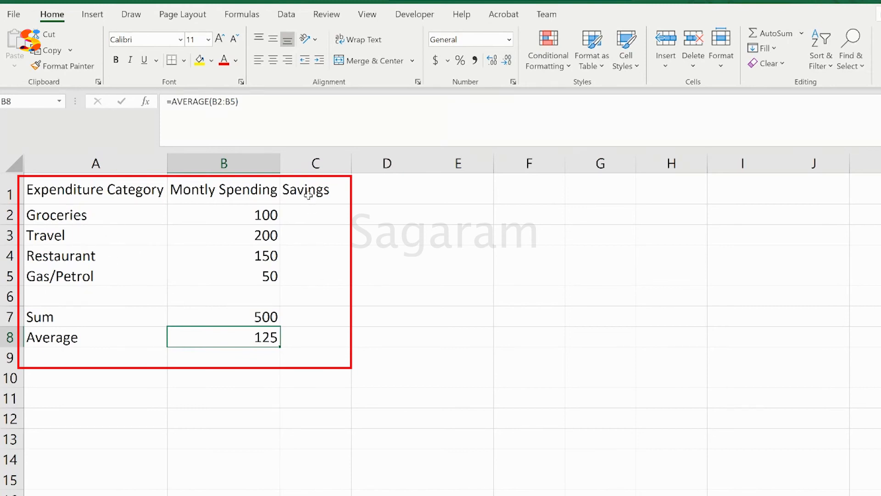
Compare the status bar's average, count and sum statistics for the spending amounts in B2:B5 with those for the categories in A2:A5
left_click(326, 219)
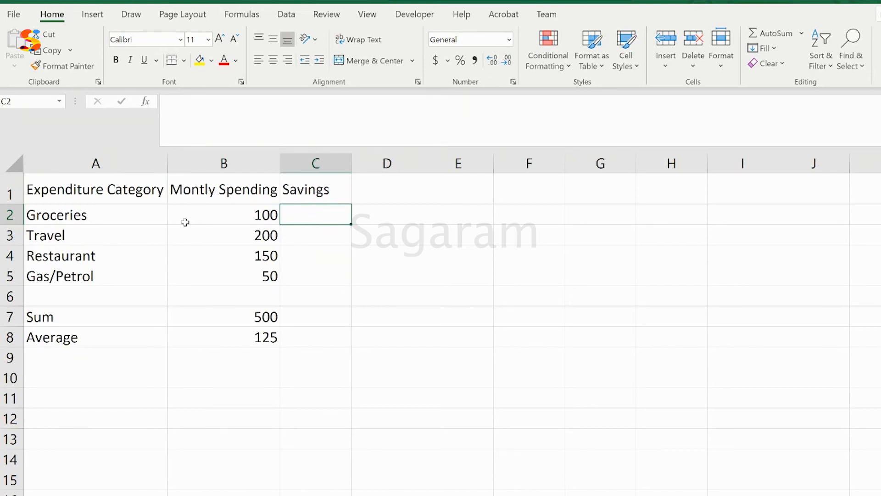
left_click(230, 214)
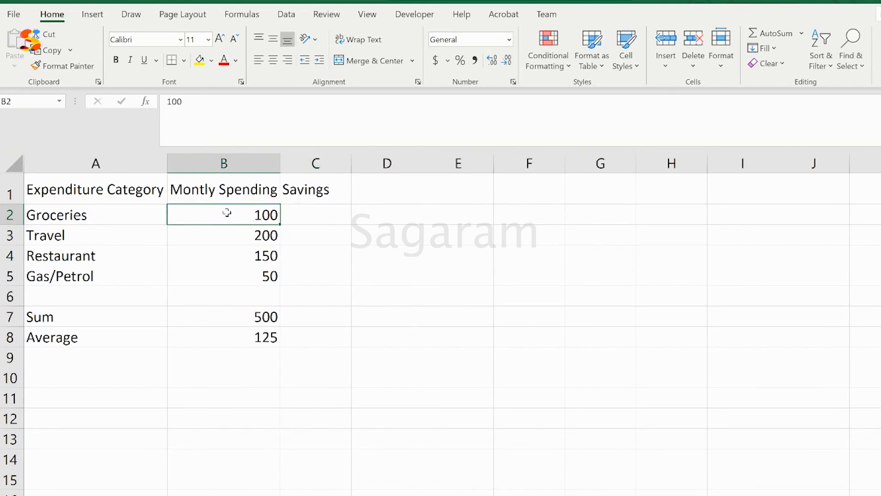
left_click_drag(228, 212, 224, 273)
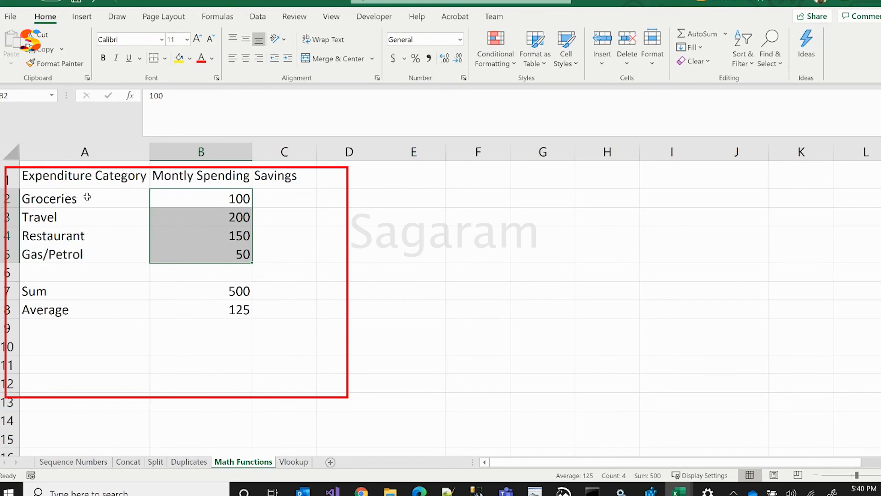
left_click_drag(87, 196, 88, 255)
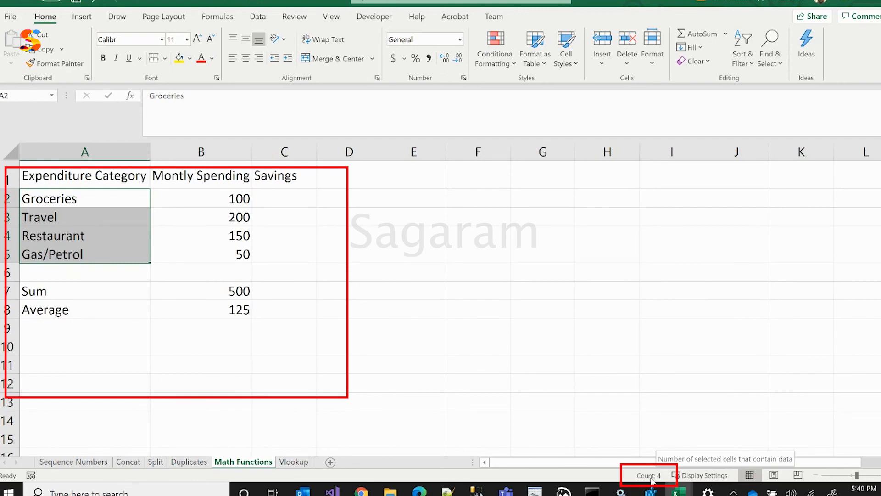
left_click_drag(212, 197, 211, 251)
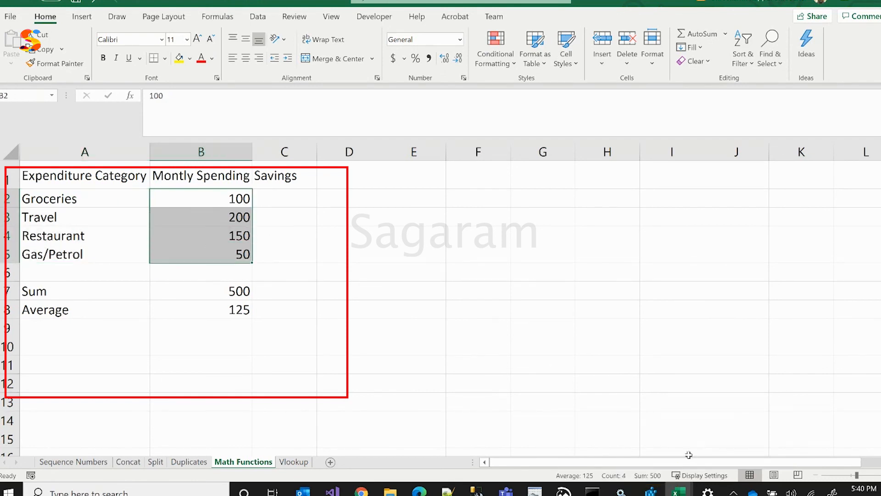